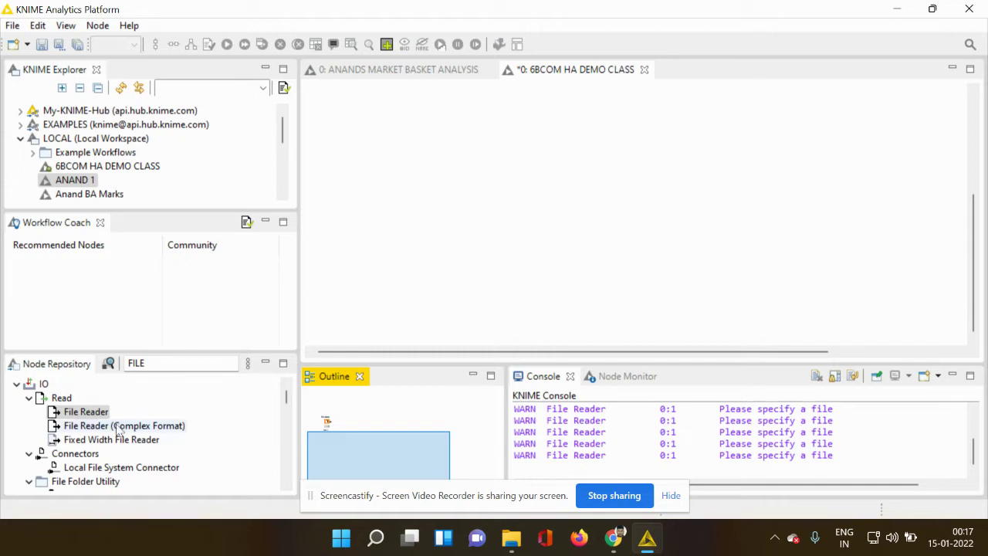
Search the Node Repository for FILE, place a File Reader node on the canvas, and open its configuration
click(73, 414)
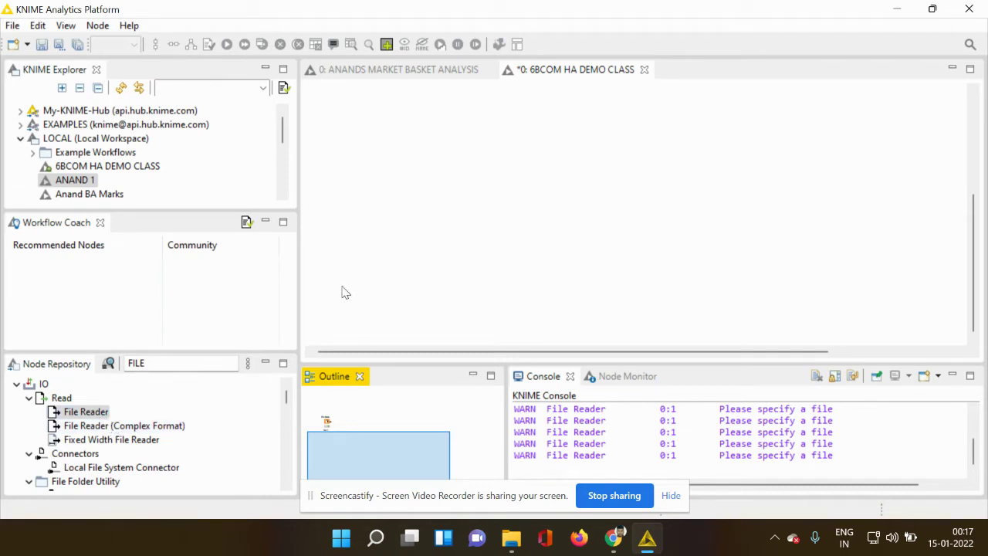
click(206, 369)
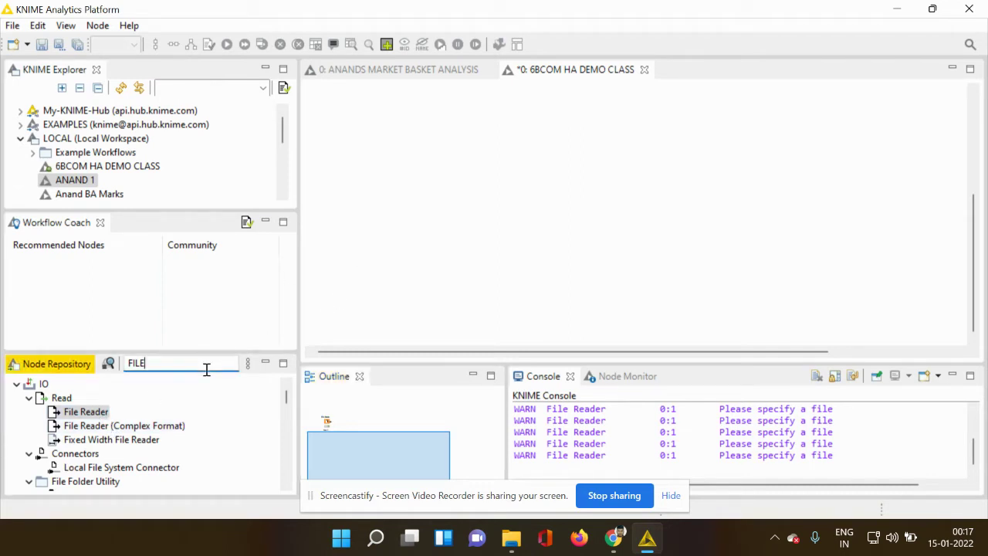
key(BackSpace)
key(BackSpace)
key(BackSpace)
key(BackSpace)
text(FILE)
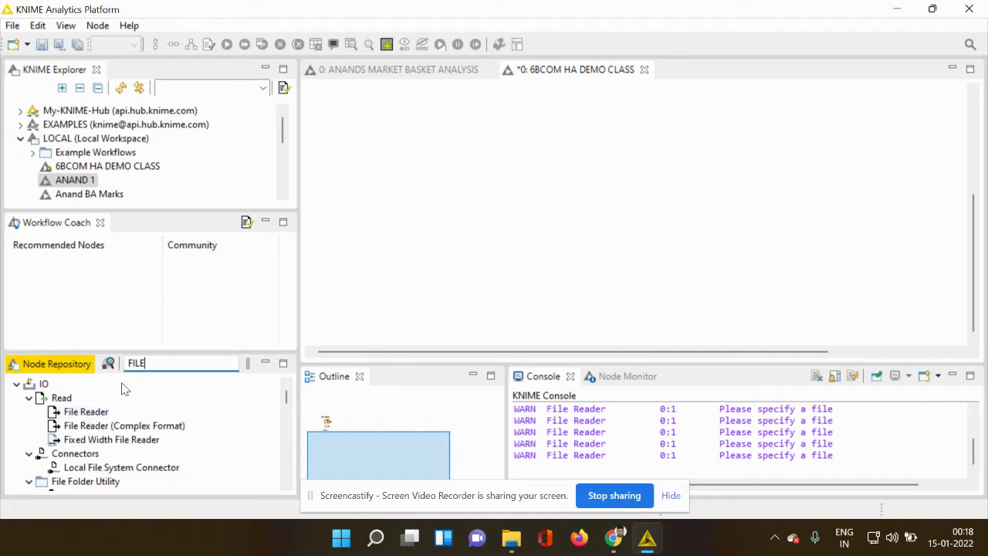
drag(70, 411, 381, 207)
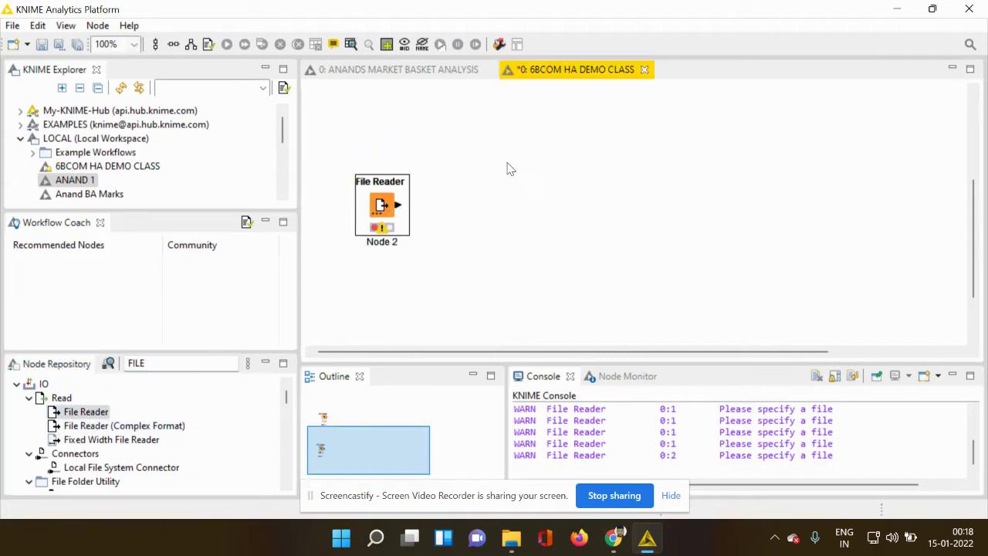
right_click(395, 196)
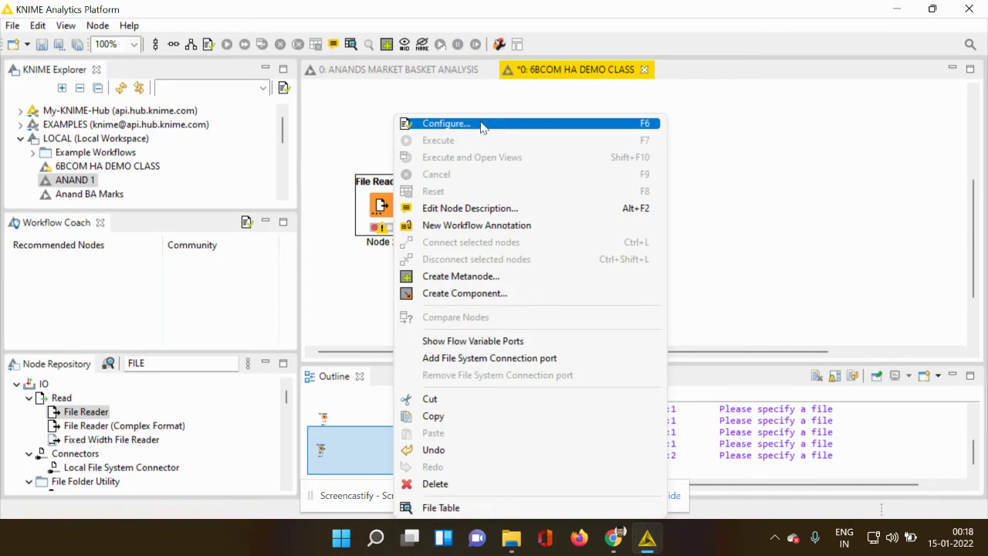
click(484, 125)
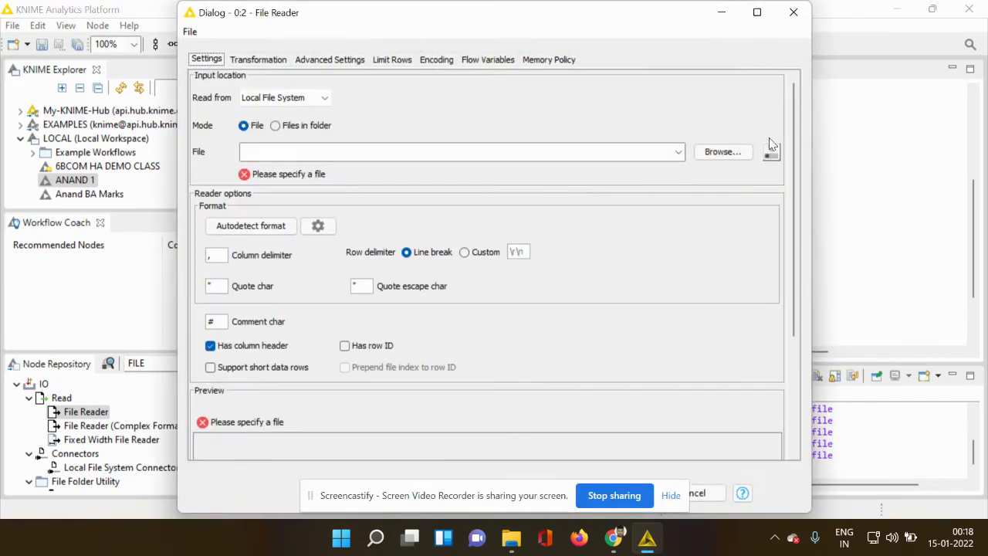
Choose Documents > KNIME > Country wise Covid data.csv as the File Reader's input file
click(734, 154)
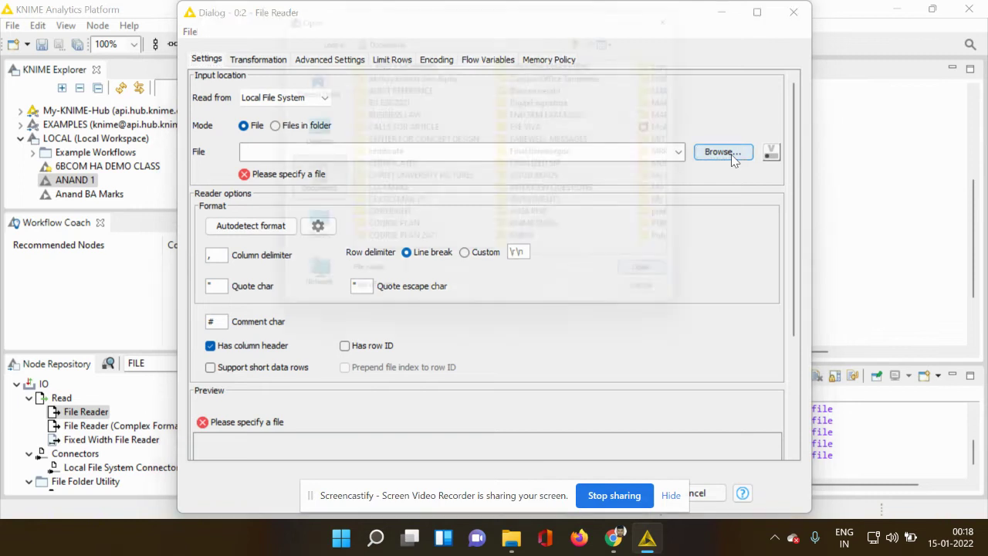
click(547, 258)
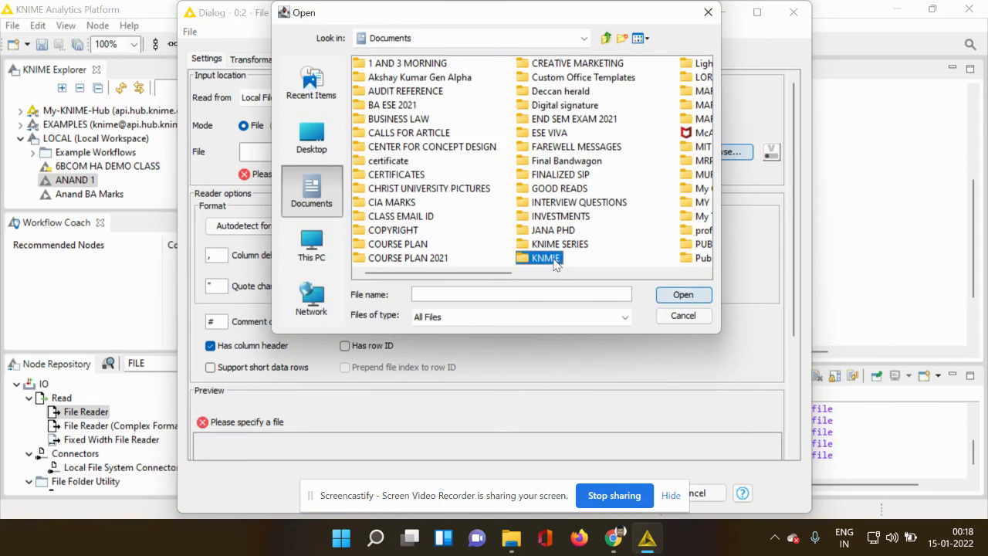
click(684, 295)
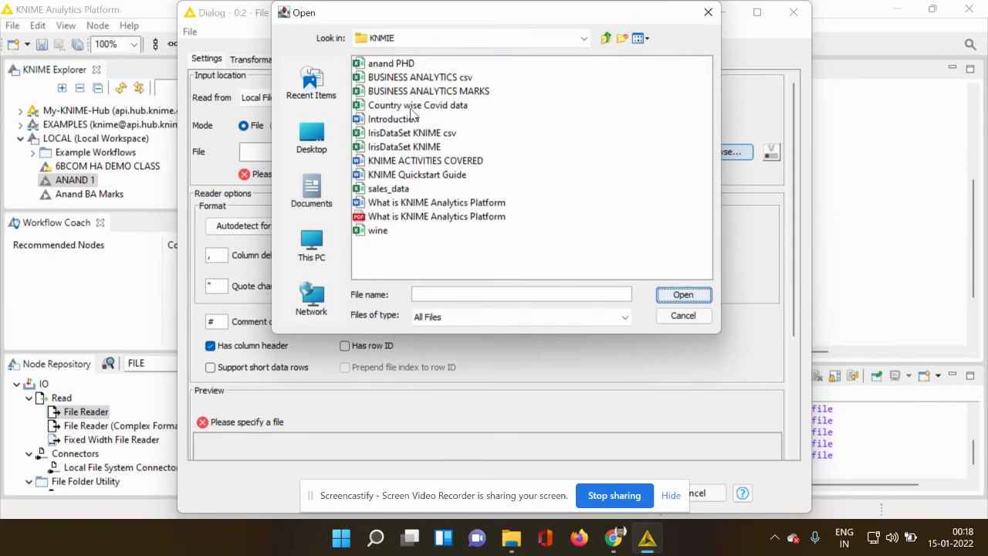
click(417, 105)
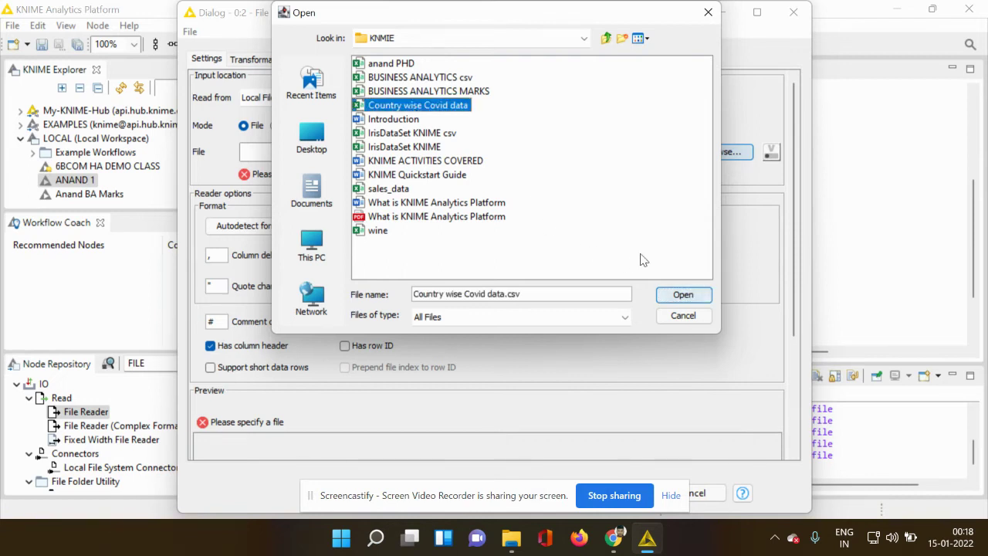
click(684, 295)
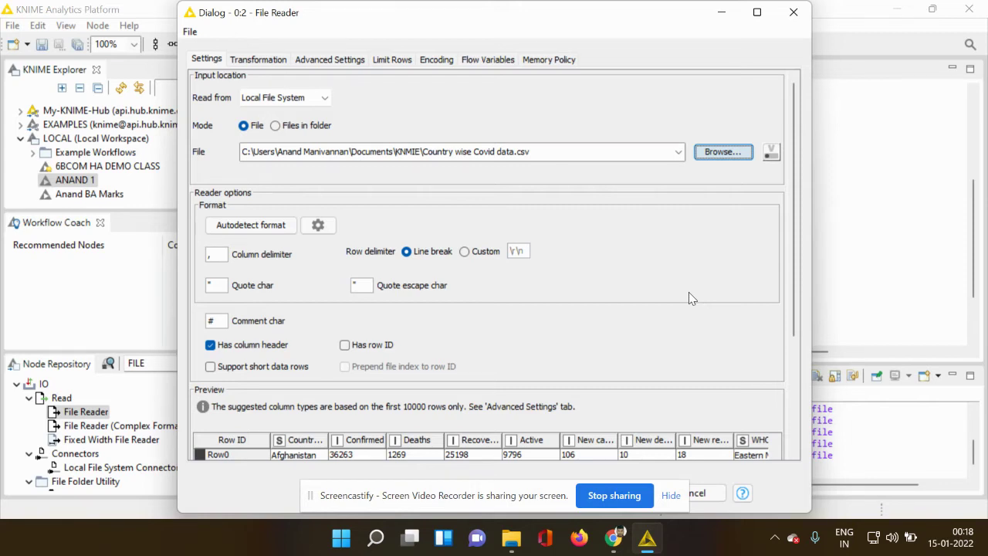
Check the data preview, then apply the reader settings and close the dialog
scroll(688, 292, down, 2)
scroll(689, 292, down, 5)
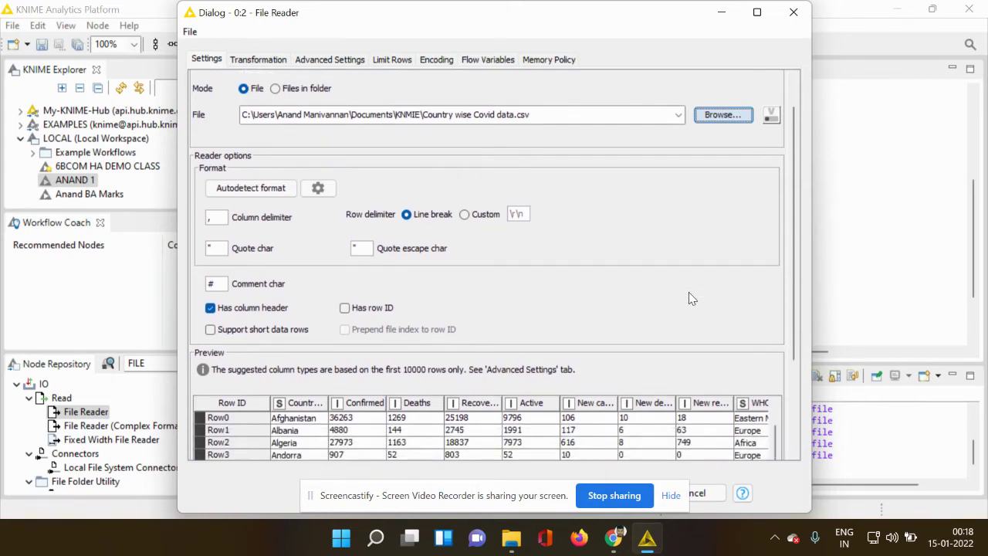
scroll(689, 291, down, 3)
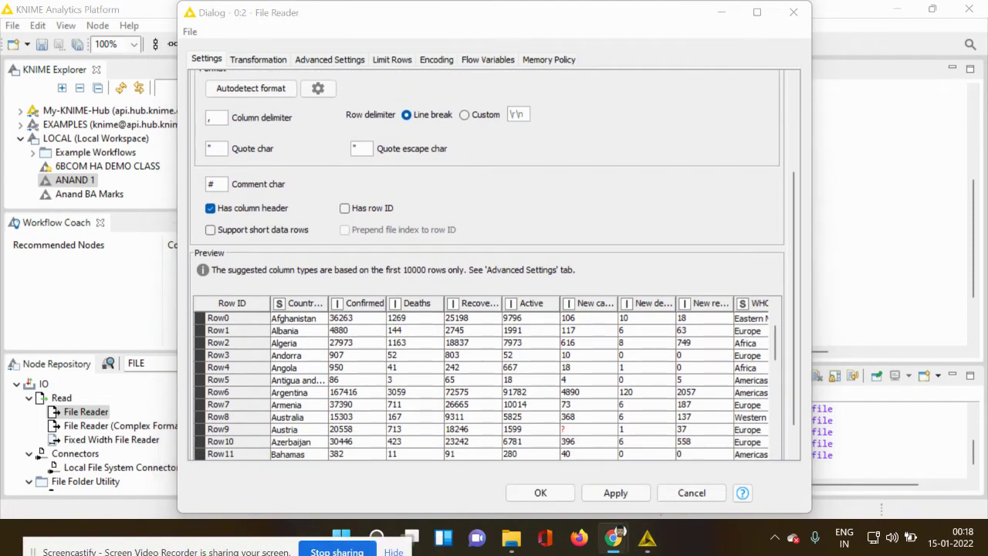
click(618, 494)
click(545, 498)
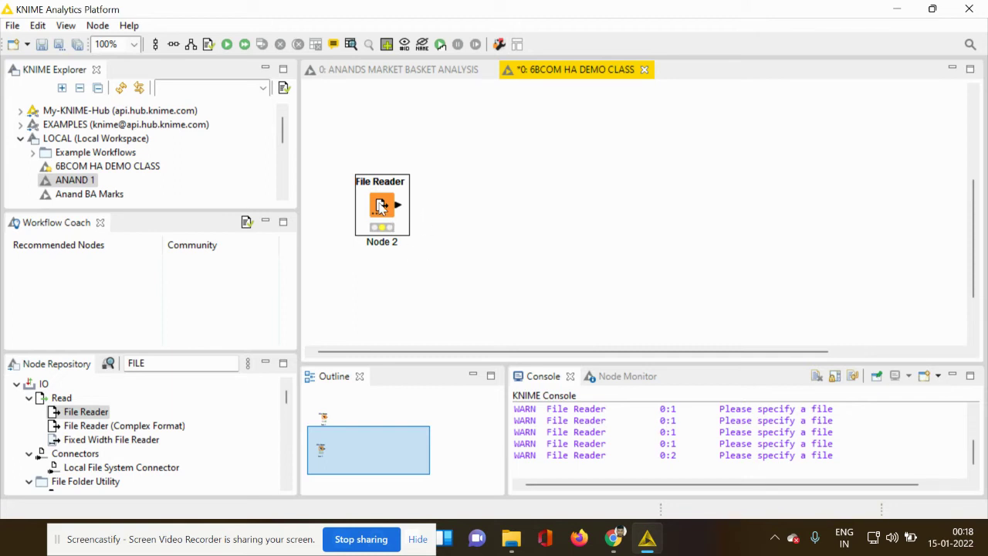
Execute the File Reader node so its status light turns green
right_click(380, 204)
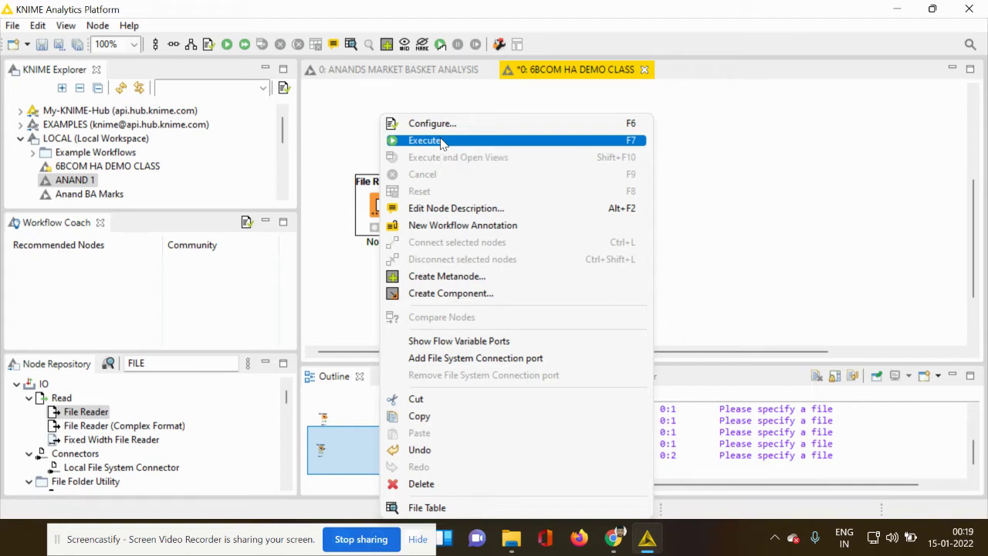
click(440, 141)
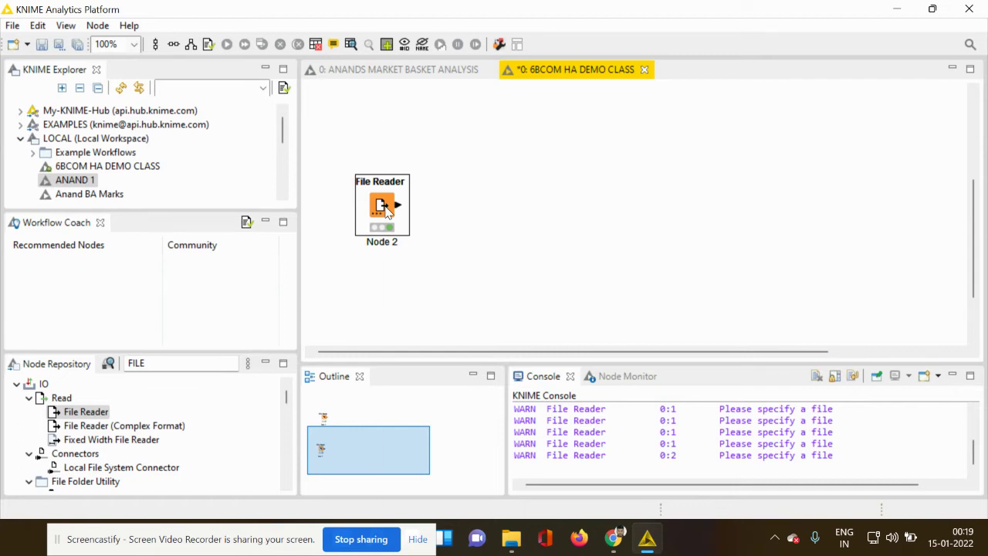
right_click(387, 212)
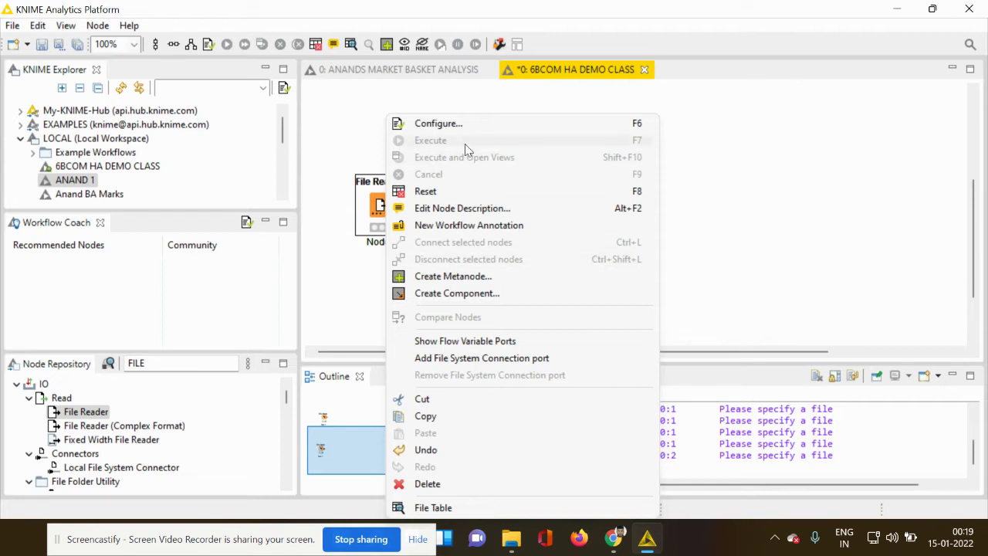
click(467, 509)
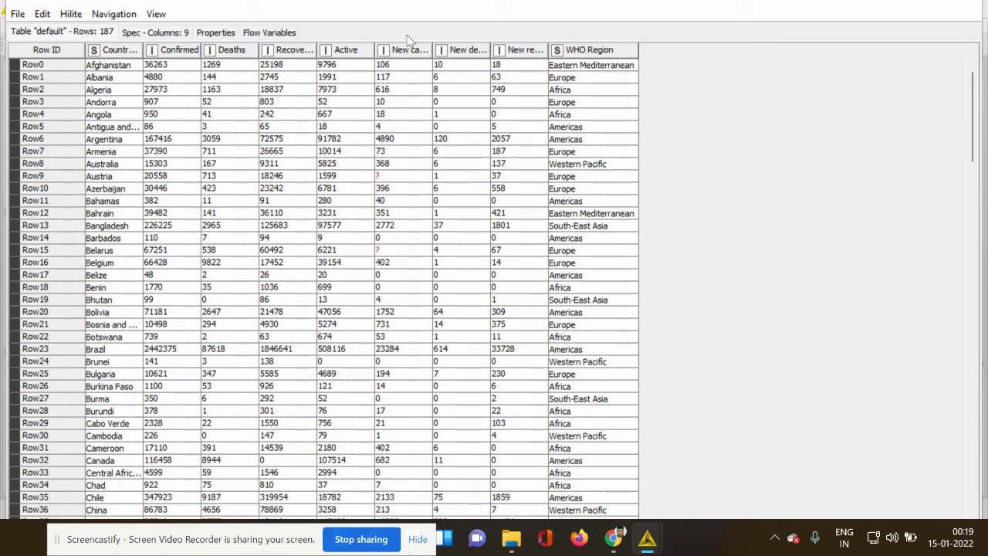
click(979, 4)
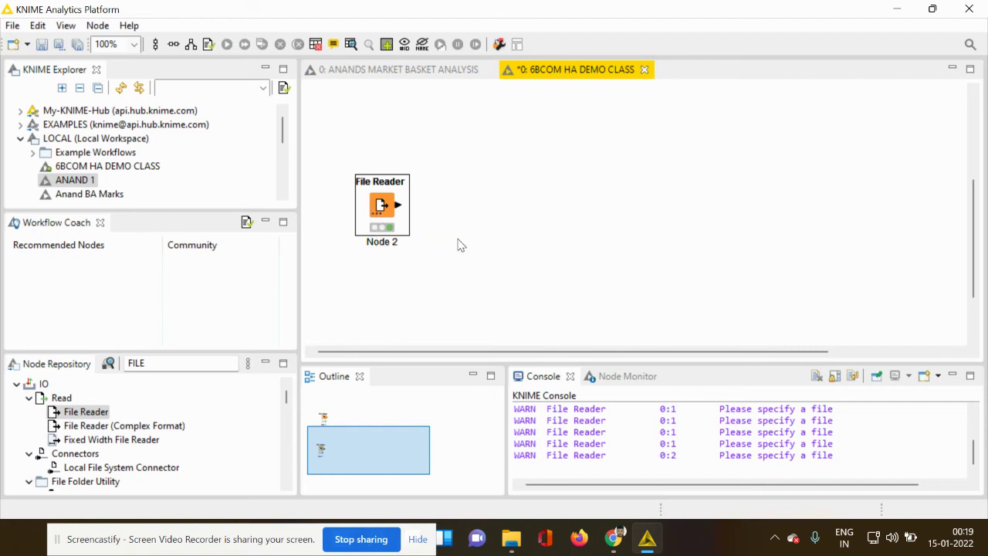
Reopen the File Reader settings on Transformation to show Country/Region as String and other integer columns
right_click(390, 203)
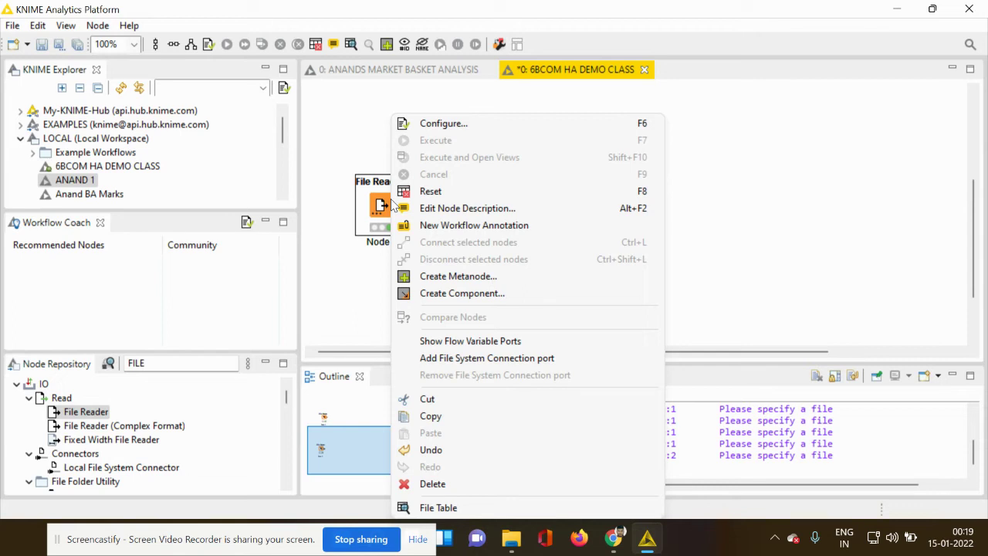
click(441, 125)
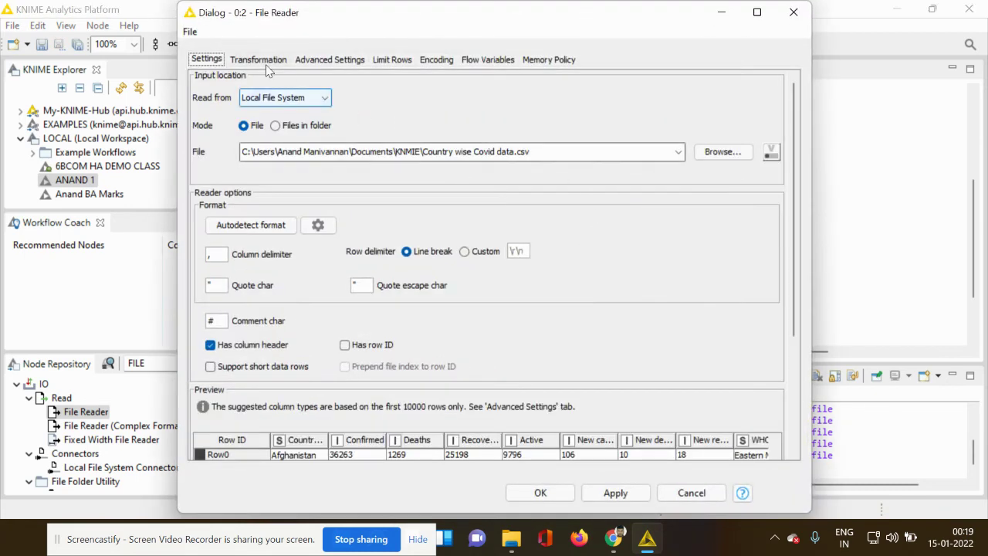
click(267, 66)
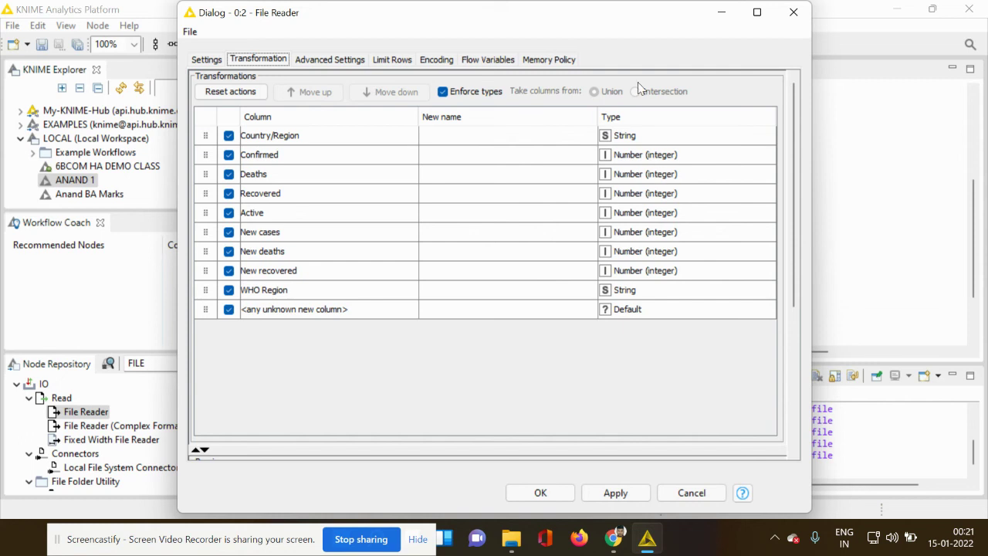
click(347, 144)
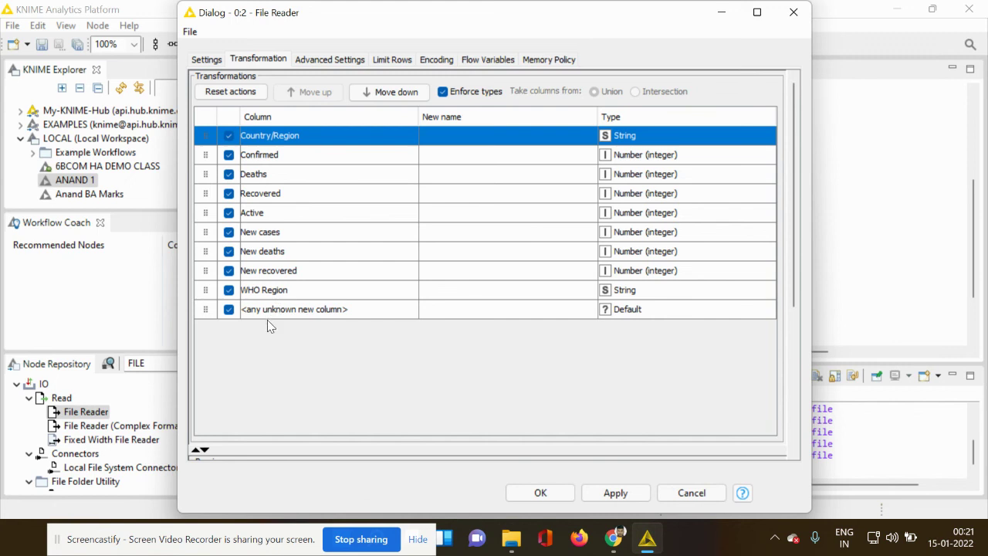
click(279, 295)
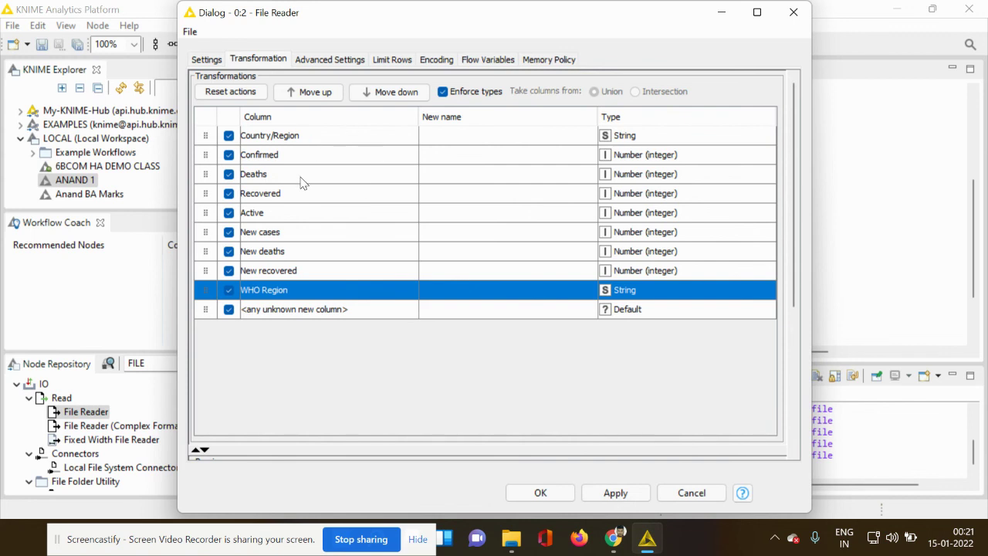
click(259, 162)
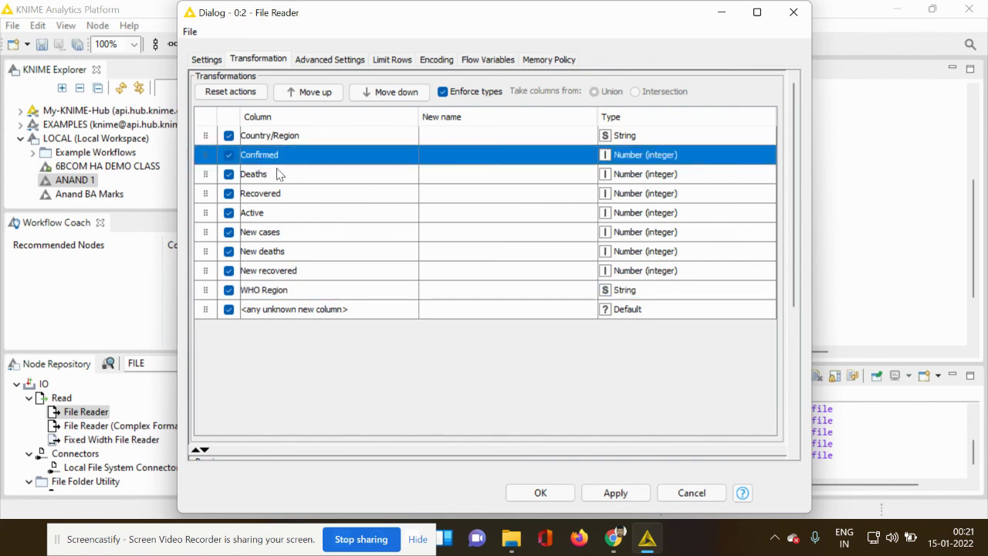
click(283, 178)
click(285, 193)
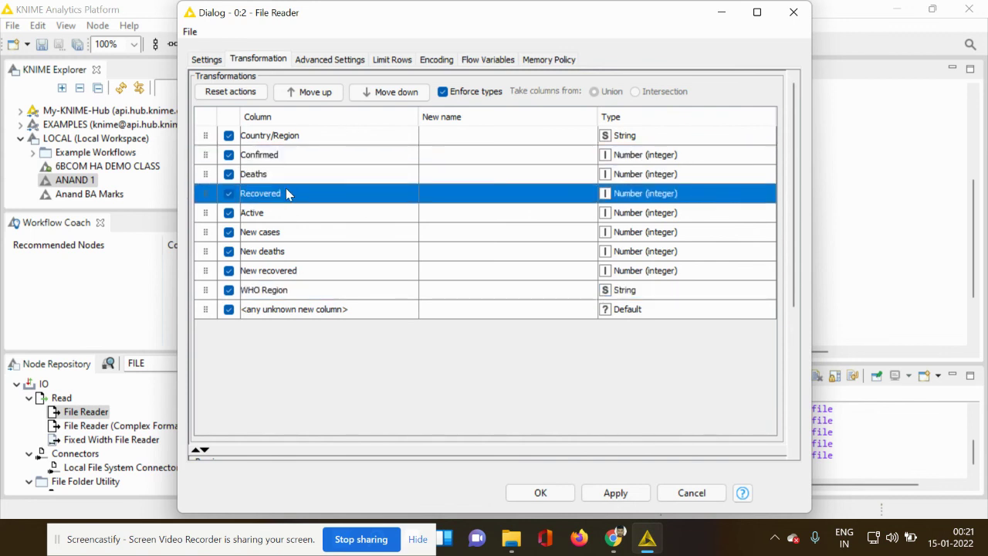
click(308, 216)
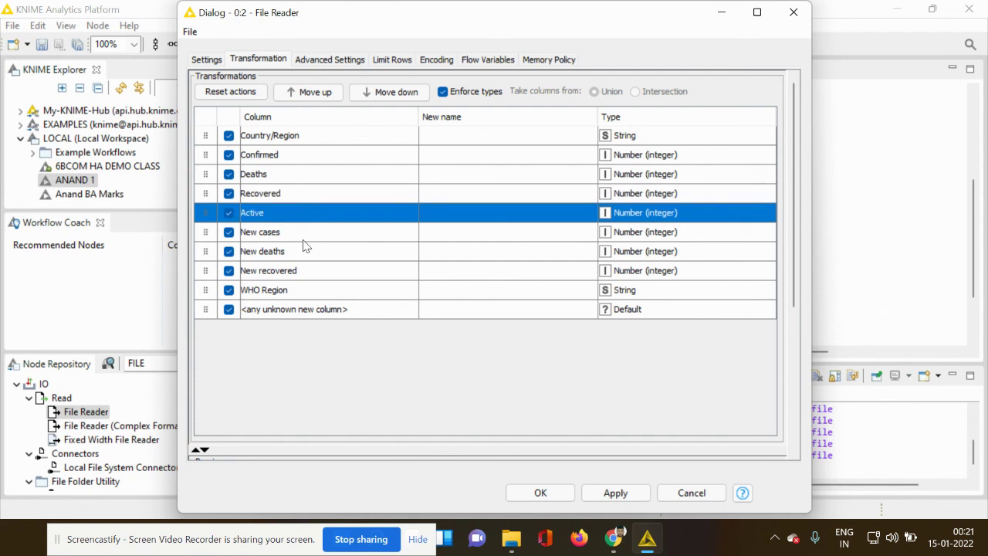
click(306, 234)
click(320, 255)
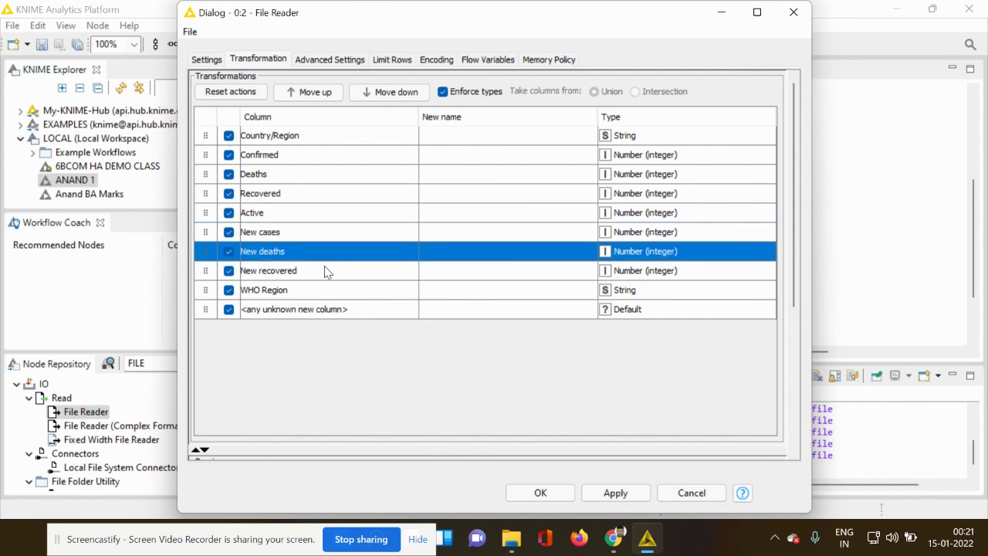
click(332, 273)
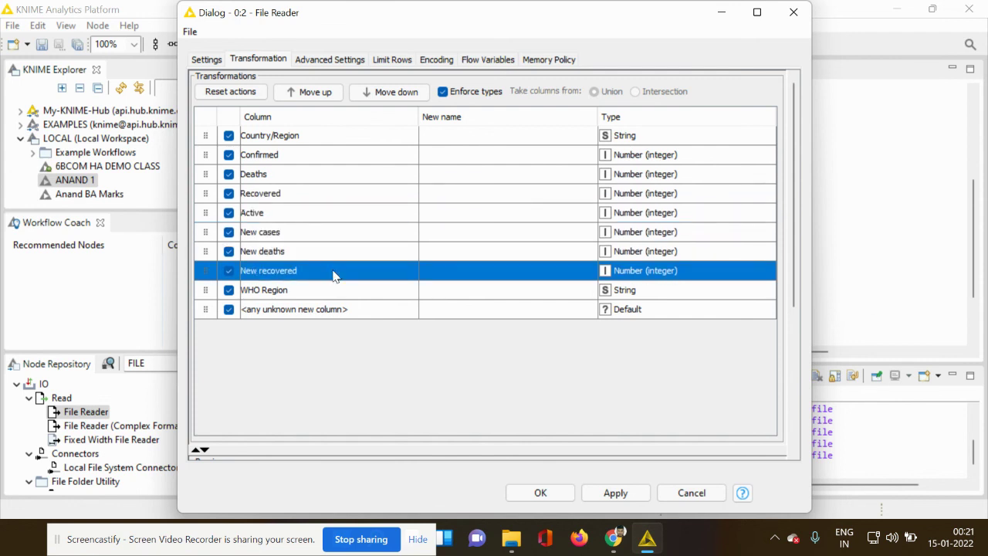
Close the File Reader dialog to return to the workflow with Node 2
click(794, 12)
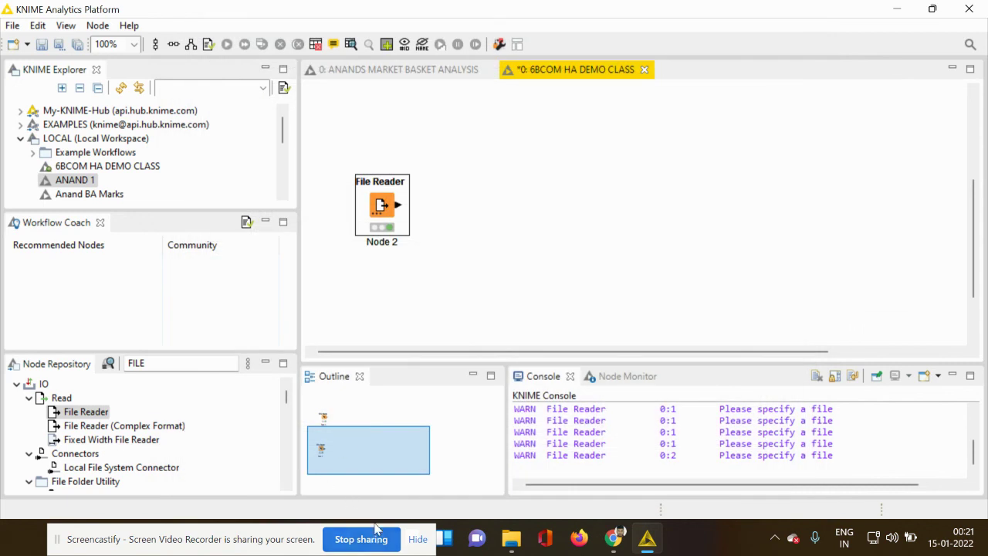